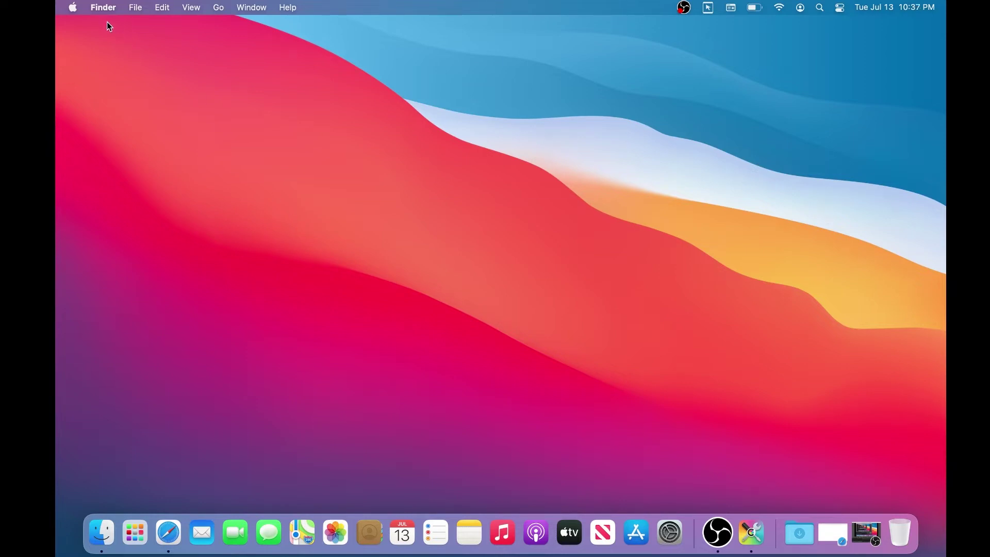
Step: Launch System Preferences from the Apple menu
click(74, 10)
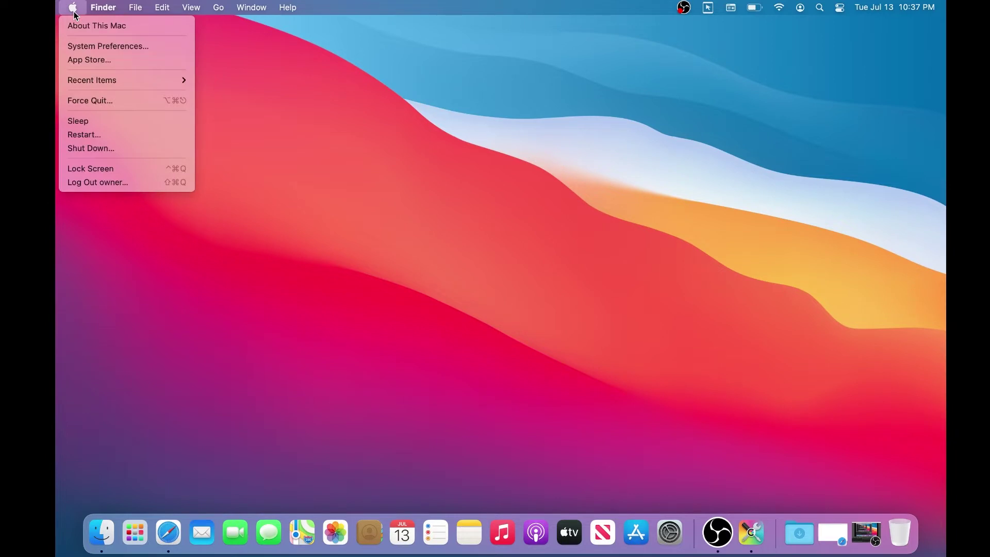
click(79, 46)
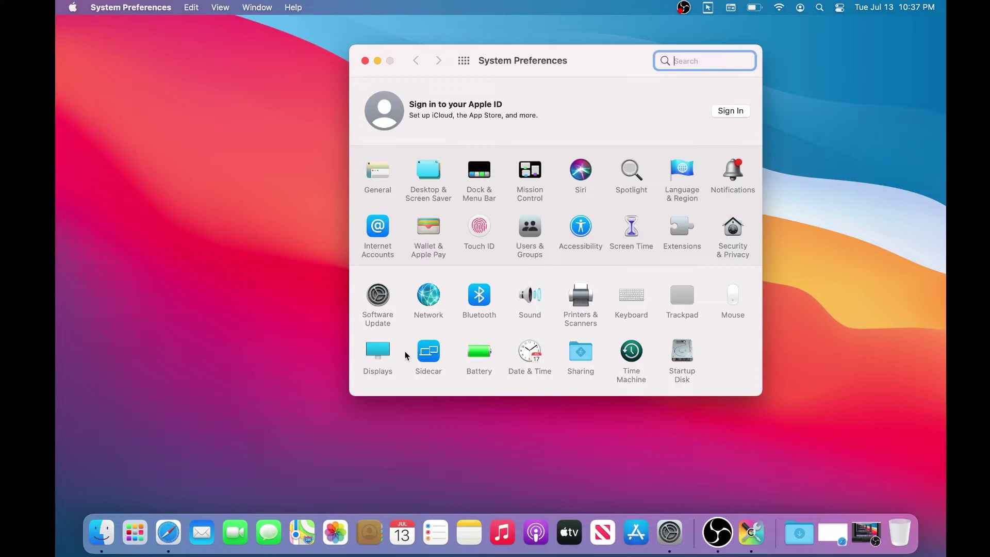
Step: Open the Displays pane to show the built-in Retina display's settings
click(380, 352)
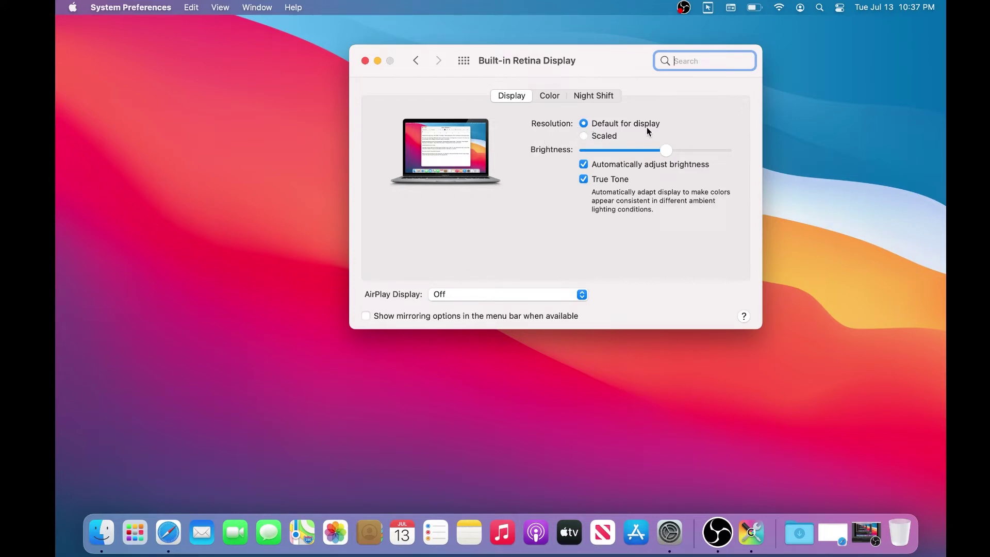
Step: Select Scaled next to Resolution for the built-in Retina display
click(583, 137)
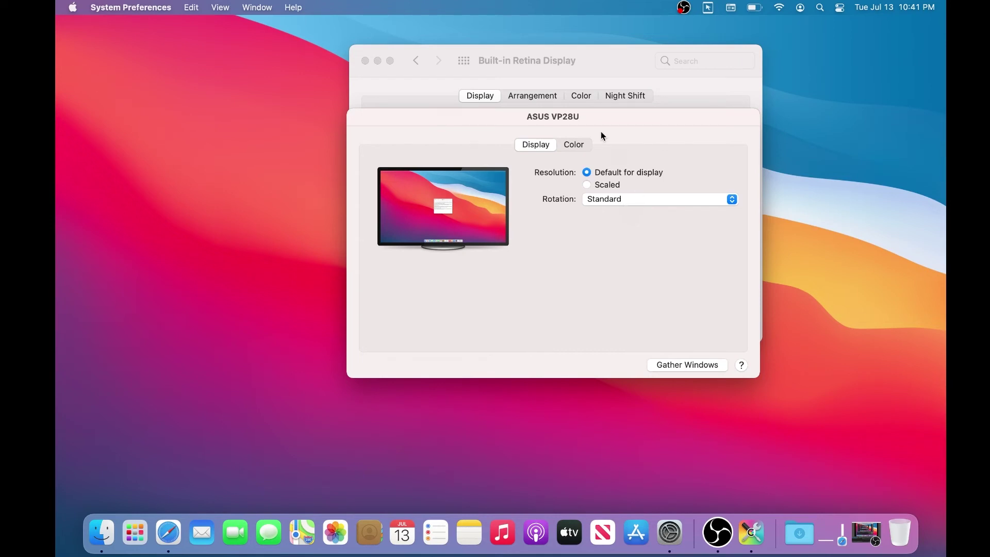
Step: Move the ASUS VP28U settings window down to uncover the built-in display's settings
mouse_move(560, 117)
mouse_down()
mouse_move(509, 238)
mouse_move(558, 272)
mouse_move(562, 222)
mouse_up()
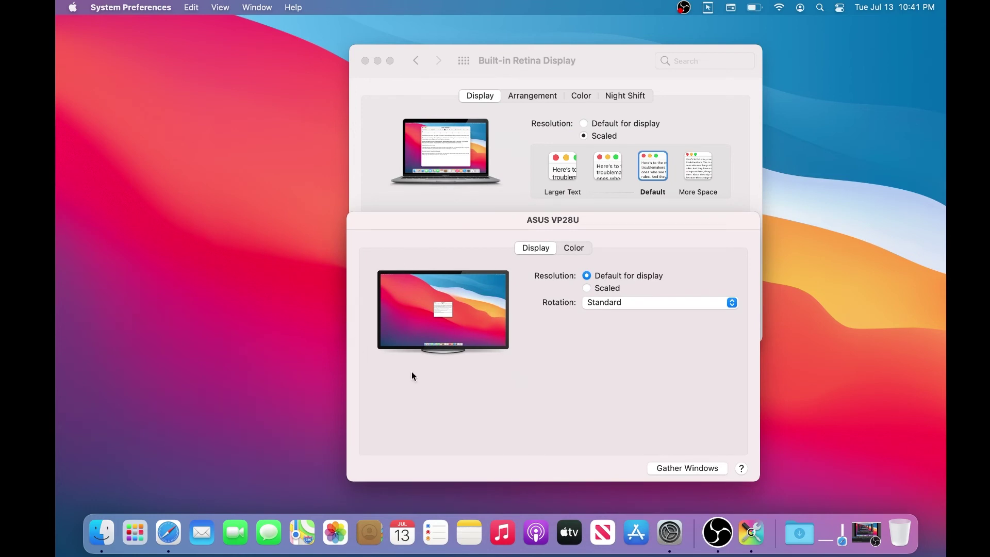
Step: Switch the ASUS VP28U to Scaled, trying 2560 × 1440 before settling on 3008 × 1692
click(585, 288)
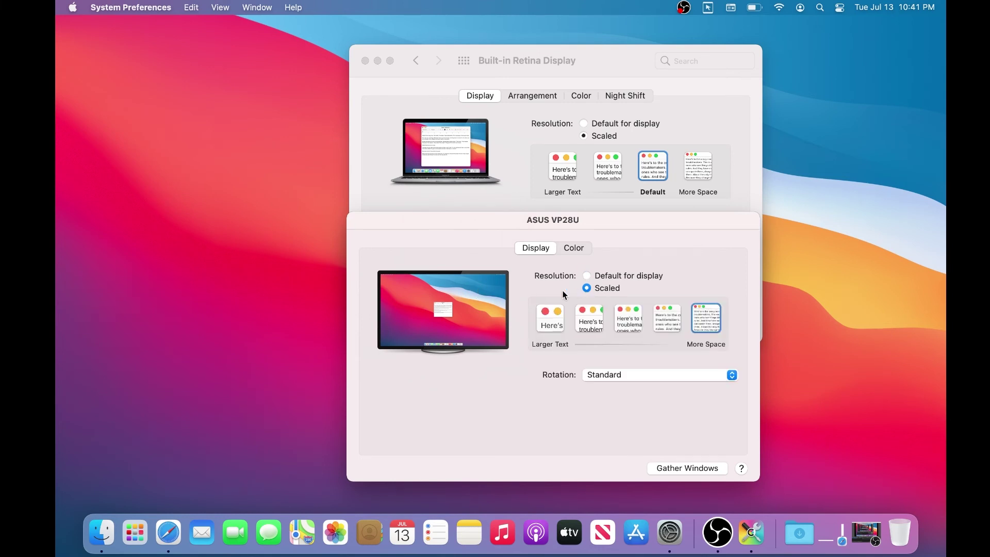
click(573, 314)
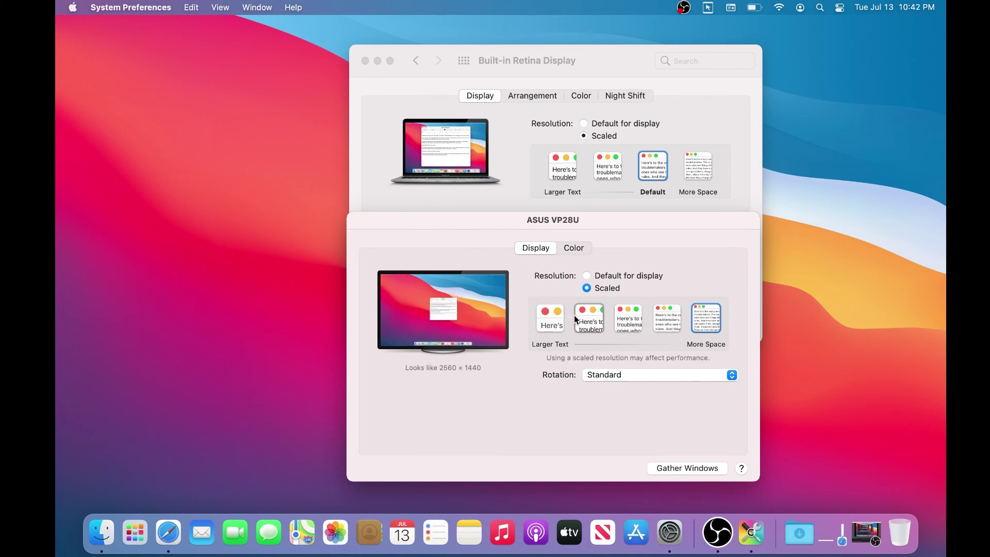
click(628, 324)
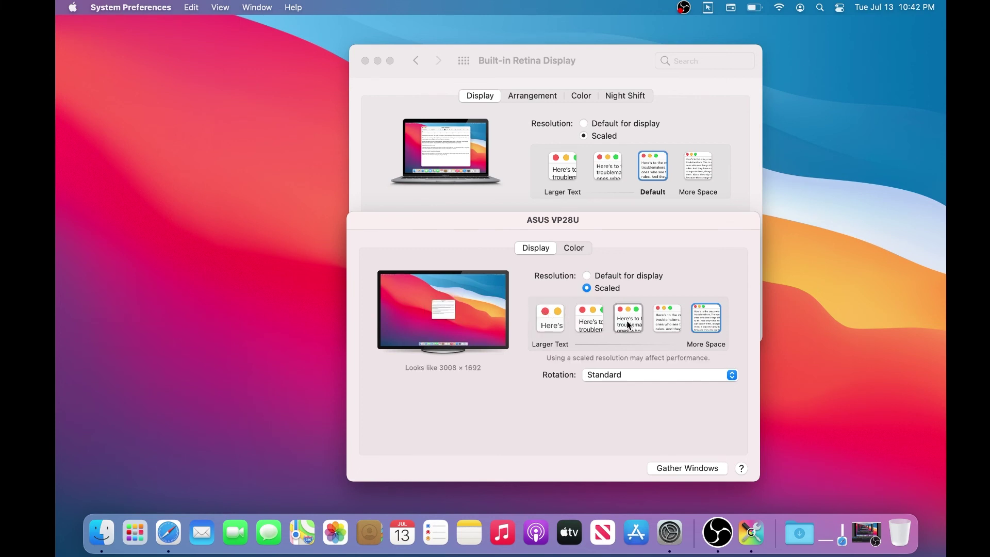